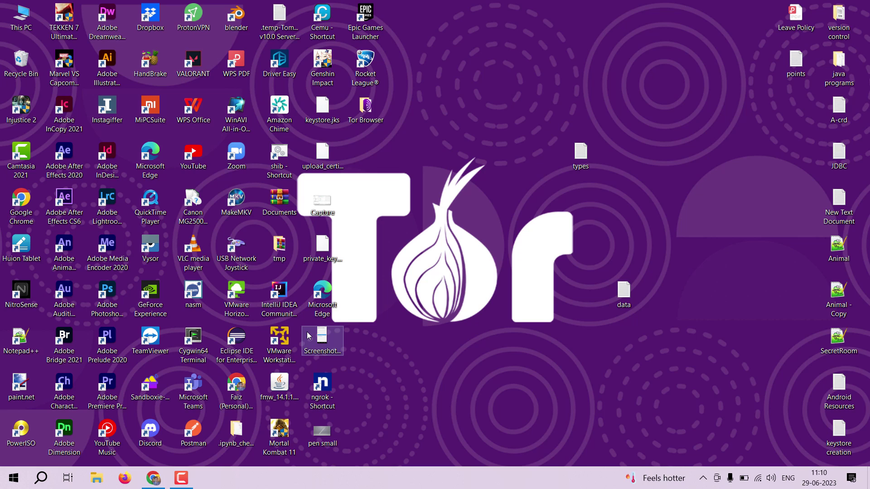
# In Chrome, search Google for 'gpg4win.org' and open the official Download Gpg4win result.
pyautogui.click(154, 478)
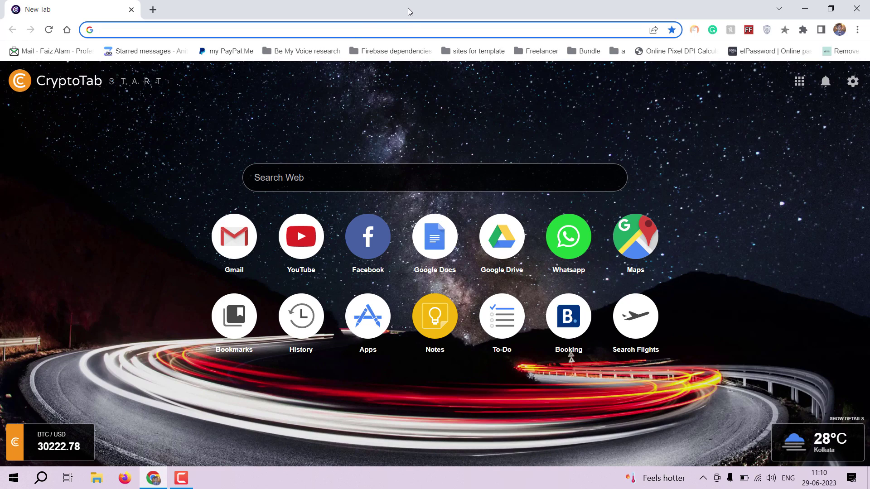
pyautogui.click(405, 27)
pyautogui.write('gp')
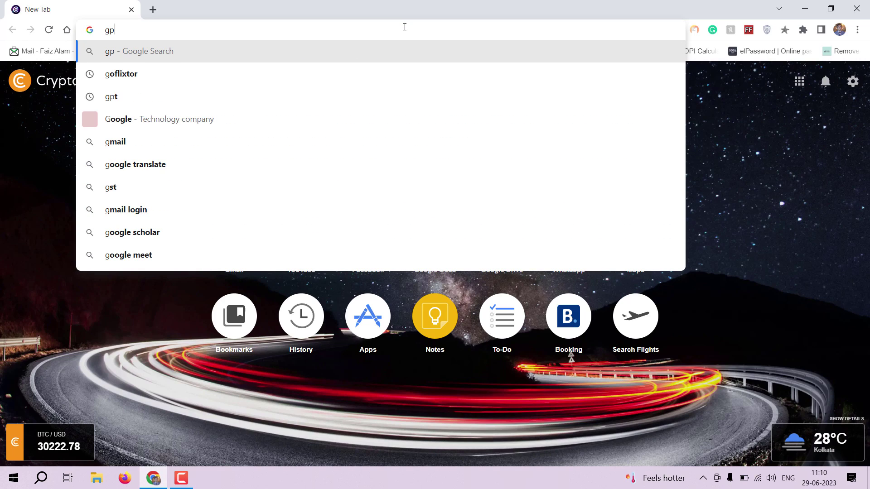
pyautogui.write('g4')
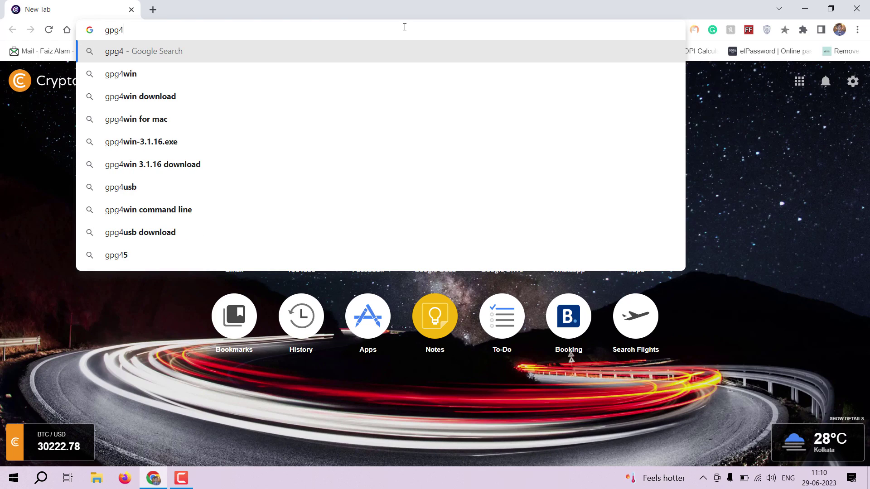
pyautogui.write('win.org')
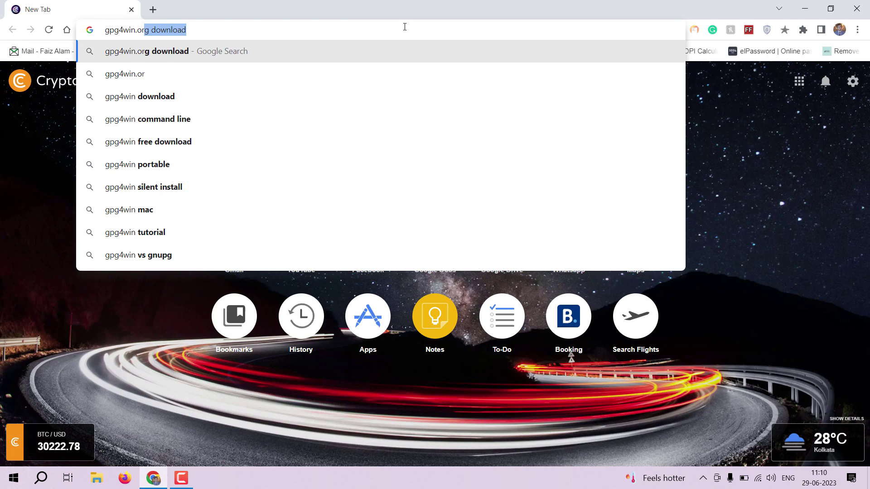
pyautogui.press('Return')
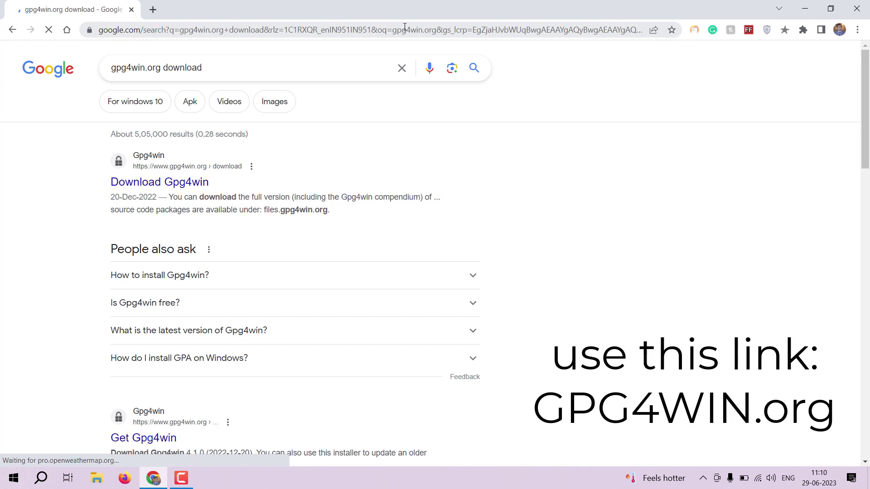
pyautogui.click(155, 190)
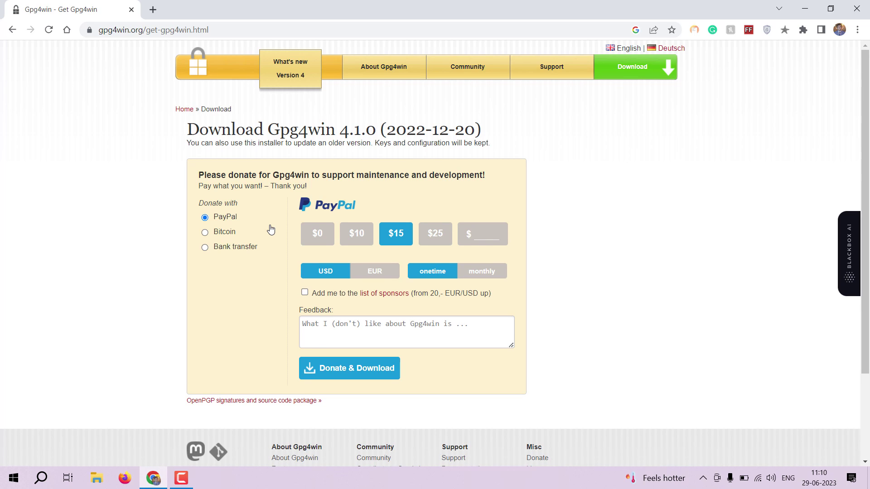
# Download gpg4win-4.1.0.exe with the $0 donation option and launch the installer.
pyautogui.scroll(-1, 273, 244)
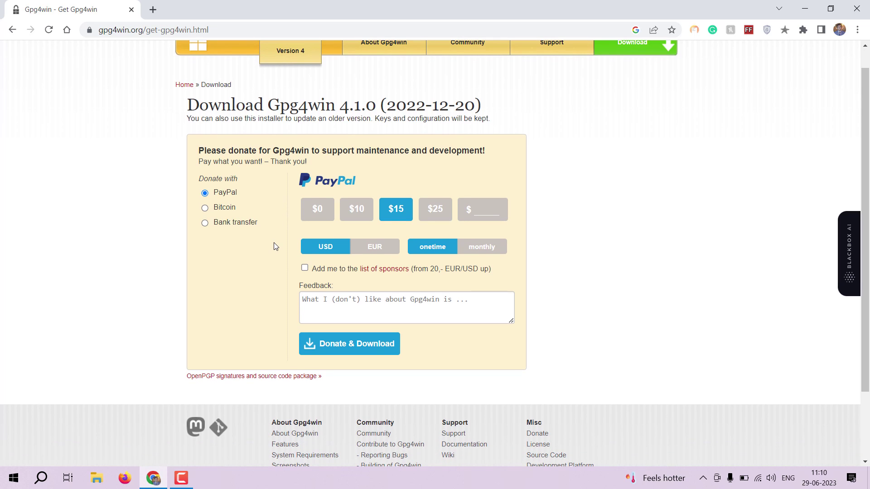
pyautogui.click(318, 212)
pyautogui.click(326, 306)
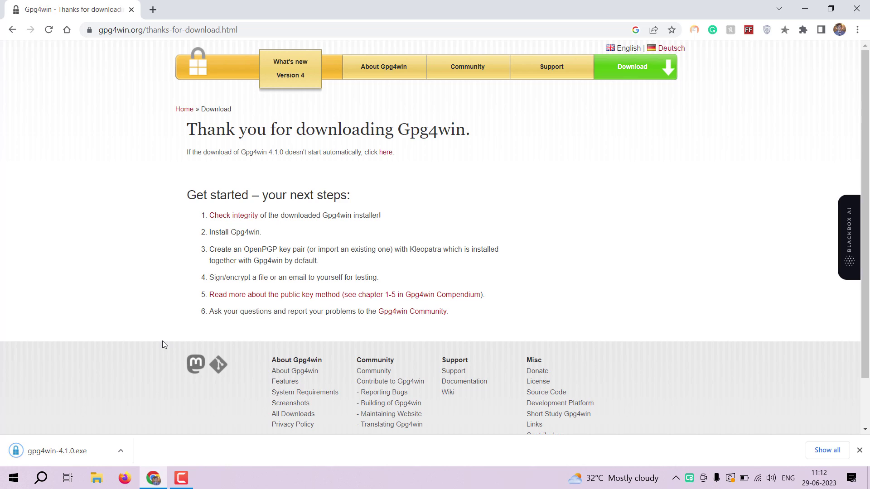
pyautogui.click(41, 452)
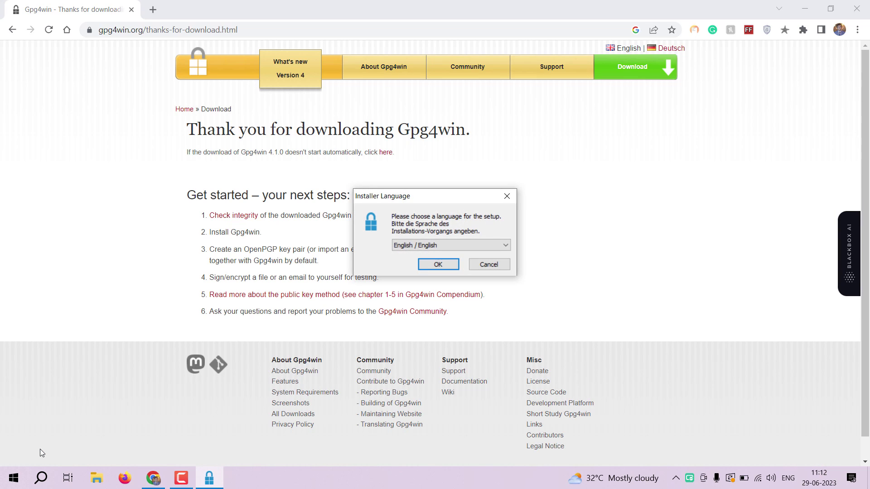
# Install Gpg4win 4.1.0 in English with default components, finishing with Kleopatra launched.
pyautogui.press('Return')
pyautogui.press('Return')
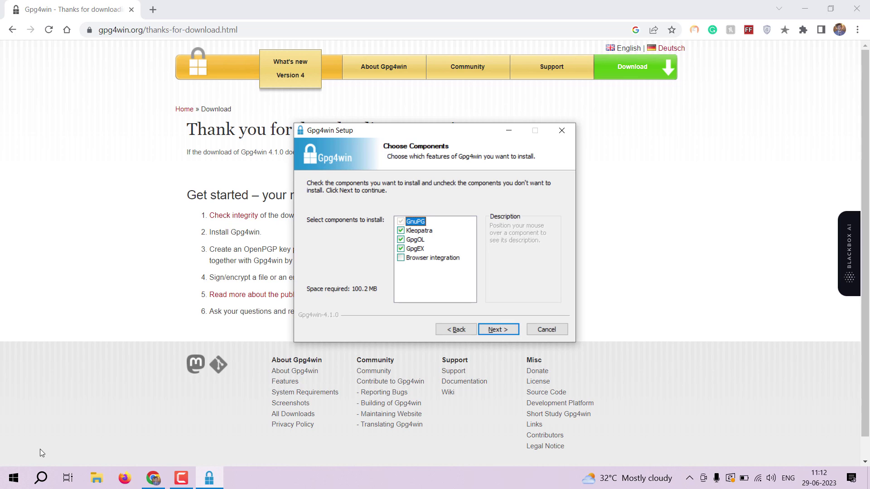
pyautogui.press('Return')
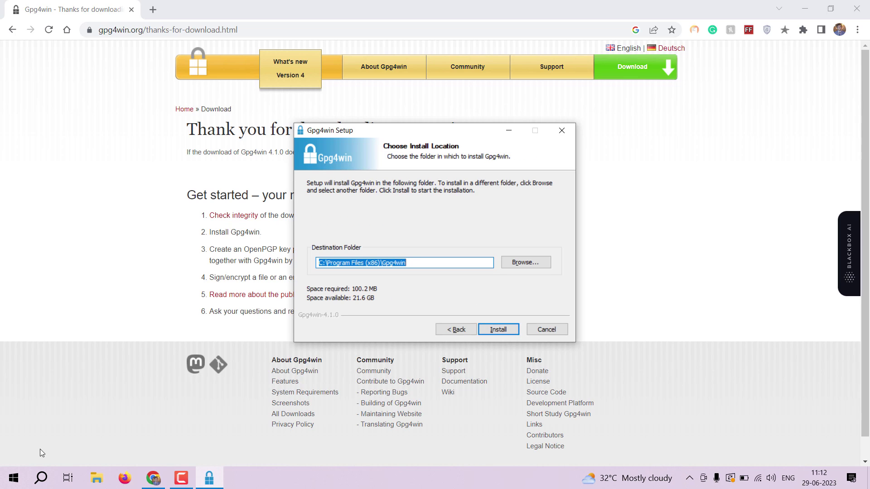
pyautogui.click(455, 329)
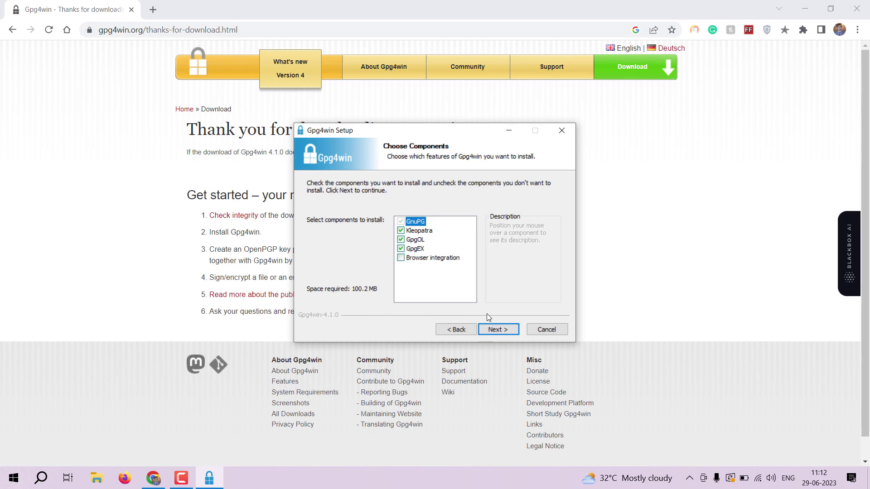
pyautogui.click(491, 327)
pyautogui.click(492, 327)
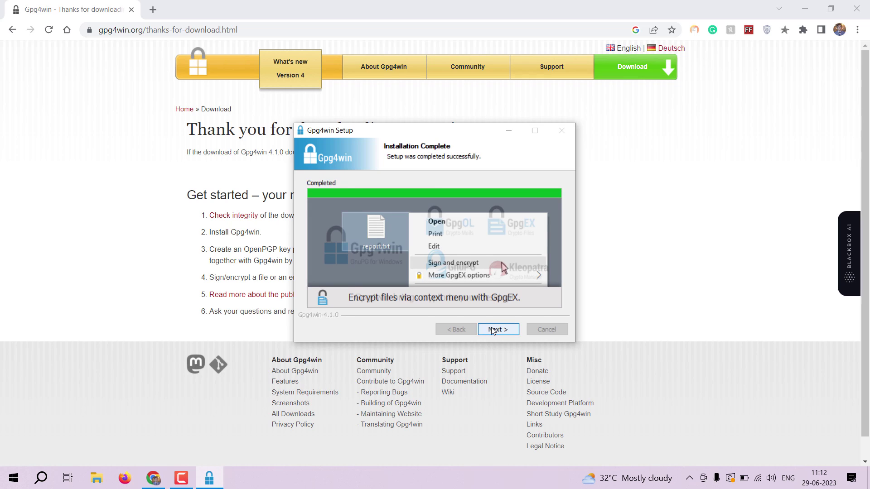
pyautogui.click(491, 327)
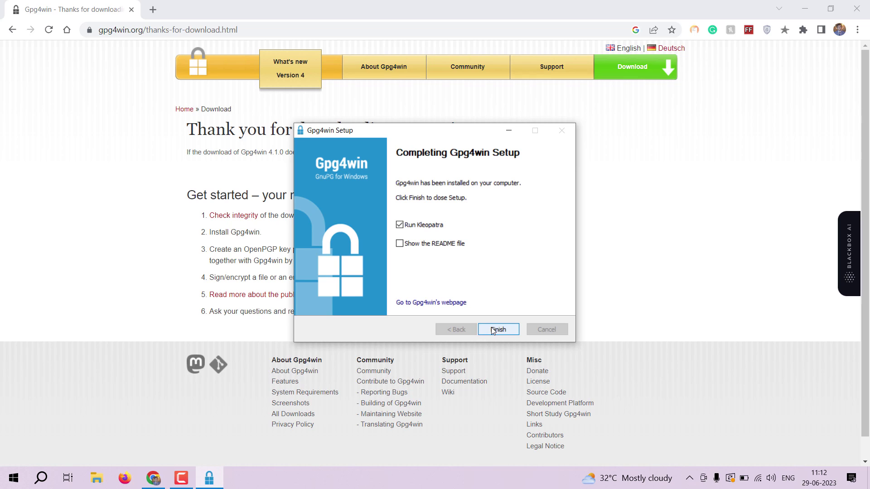
pyautogui.click(492, 328)
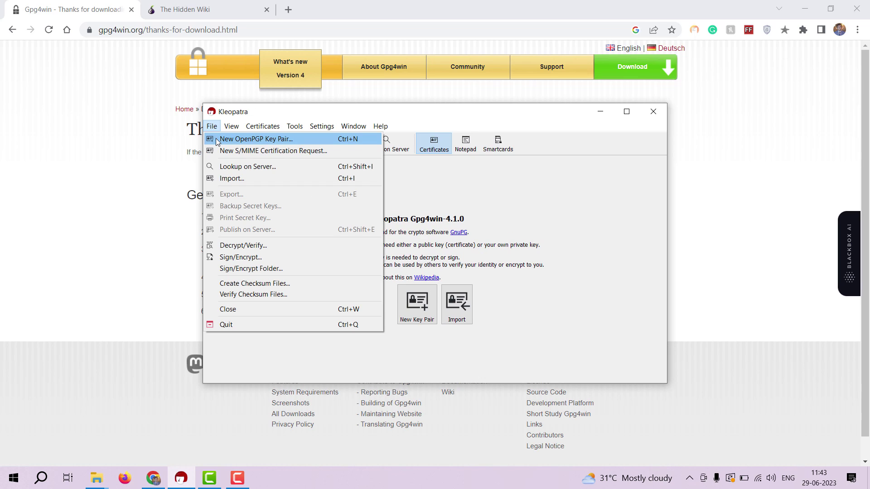
pyautogui.click(394, 256)
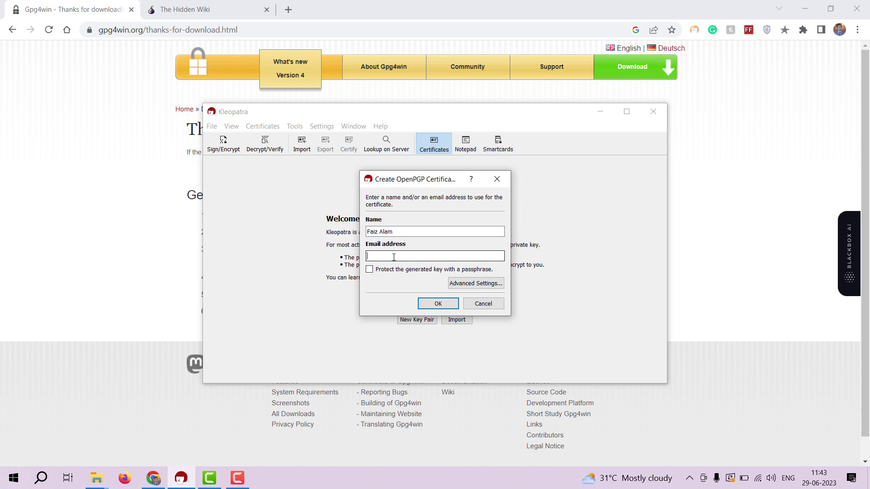
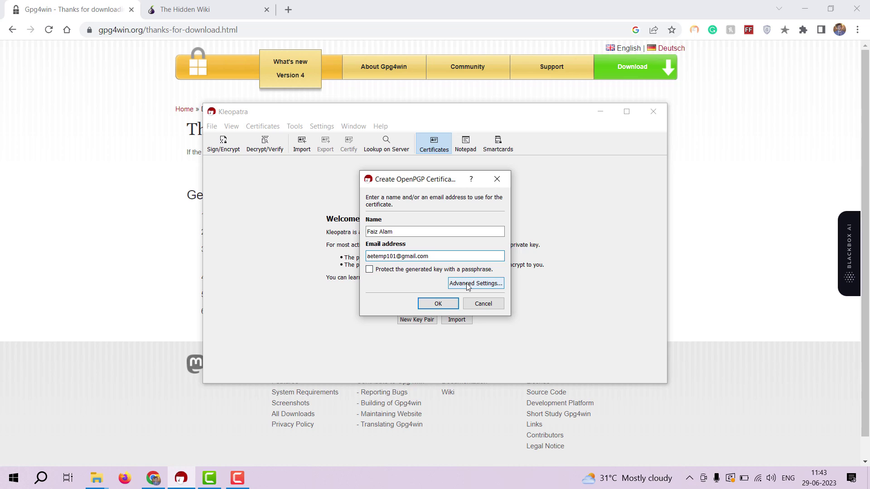
pyautogui.click(469, 286)
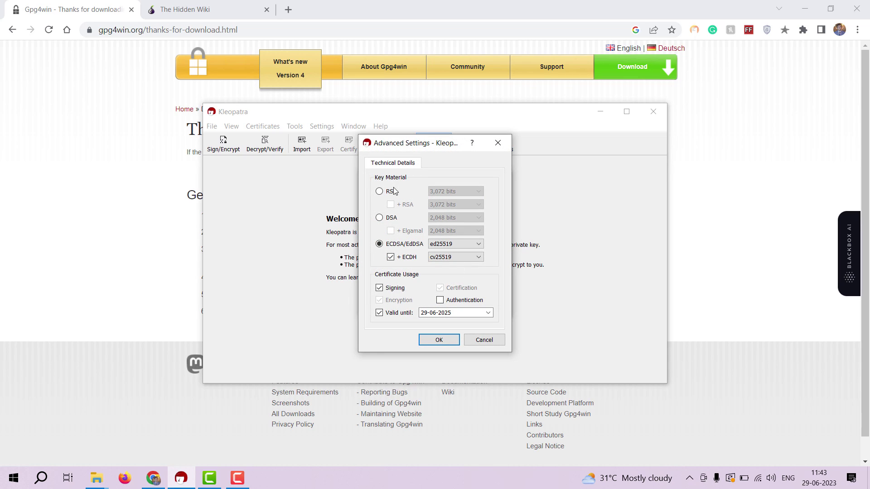
# Use 4,096-bit RSA for key and subkey, keeping validity until 29-06-2025, and apply.
pyautogui.click(380, 191)
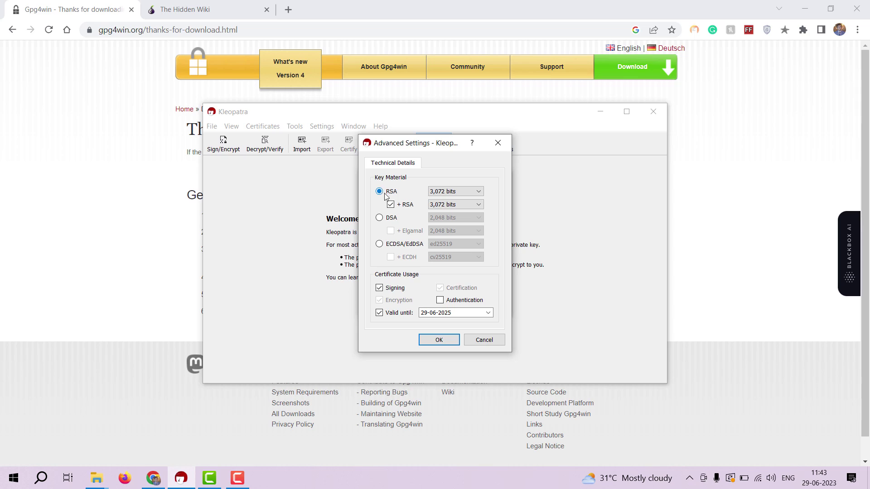
pyautogui.click(448, 192)
pyautogui.click(449, 214)
pyautogui.click(449, 206)
pyautogui.click(451, 224)
pyautogui.click(424, 313)
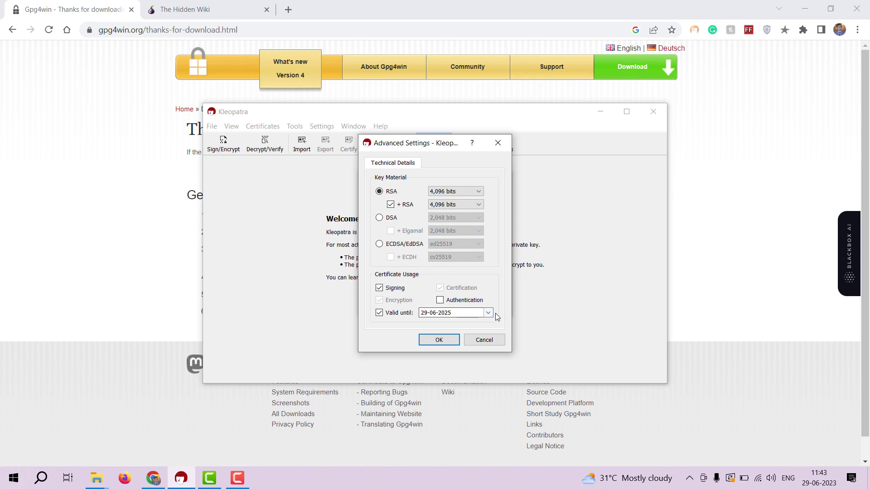
pyautogui.click(488, 313)
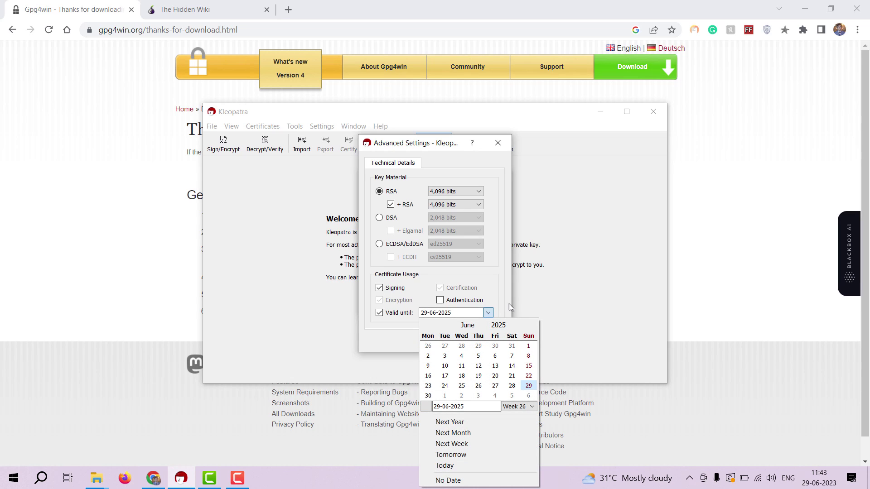
pyautogui.click(502, 300)
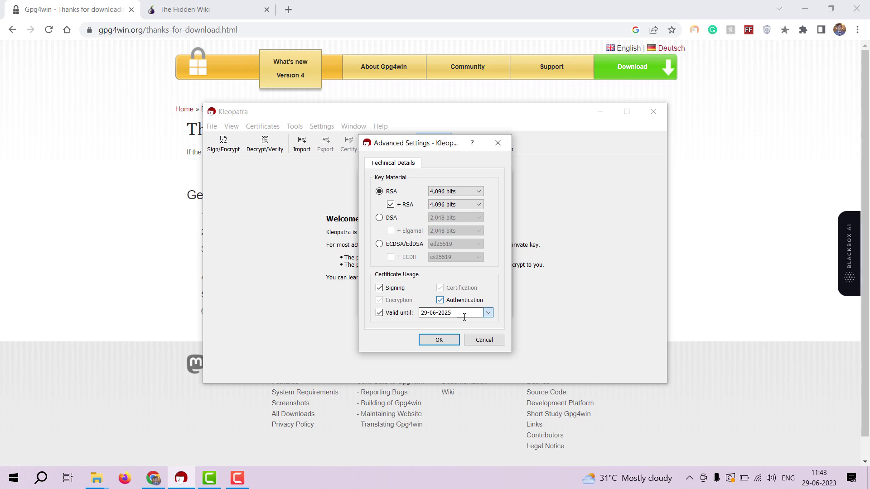
pyautogui.click(439, 340)
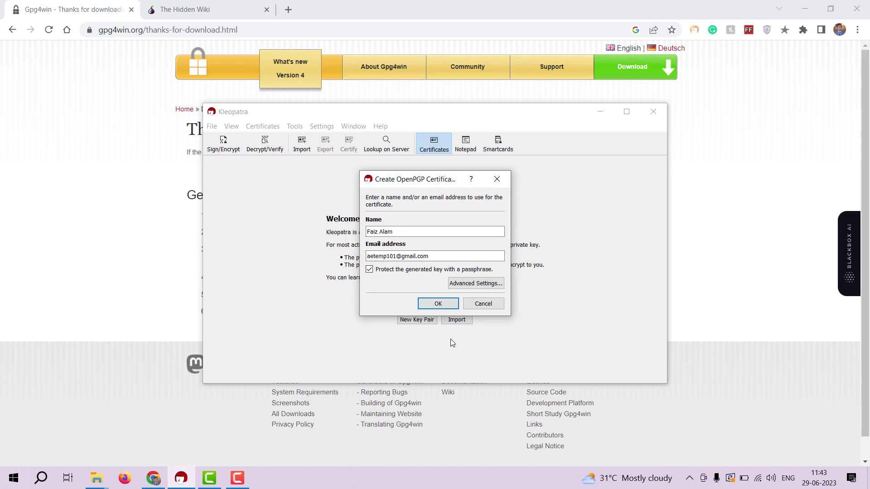
# Confirm the Create OpenPGP Certificate dialog to begin generating the key pair.
pyautogui.click(451, 304)
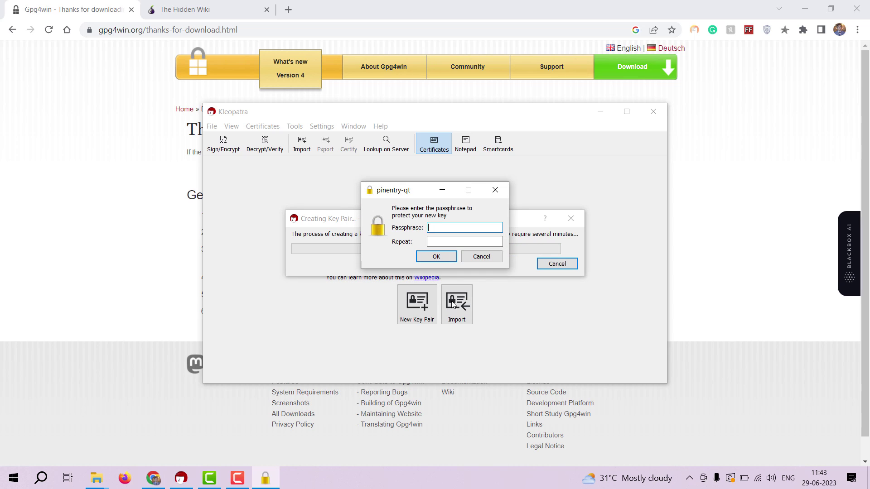
# Enter and repeat the new key's passphrase, acknowledge the success notice, then switch to Kleopatra's Notepad.
pyautogui.write('aaaaaa')
pyautogui.write('aa')
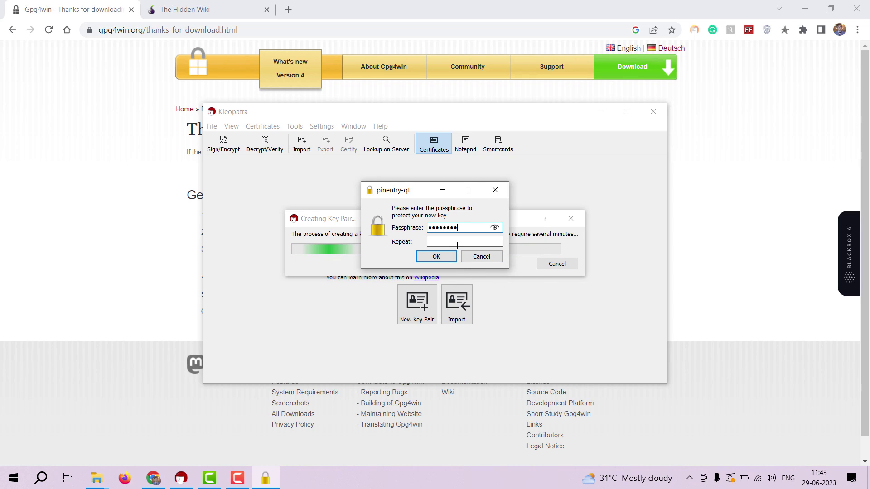
pyautogui.click(457, 245)
pyautogui.write('a')
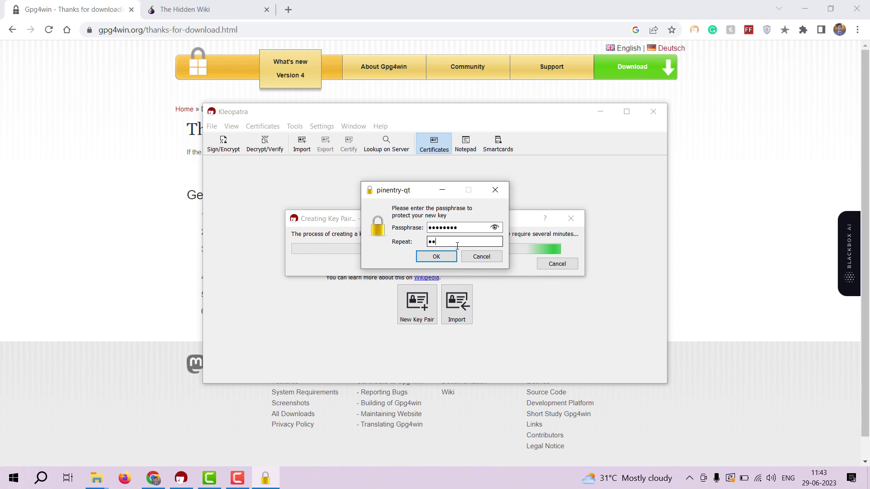
pyautogui.write('aa')
pyautogui.write('aaa')
pyautogui.click(445, 260)
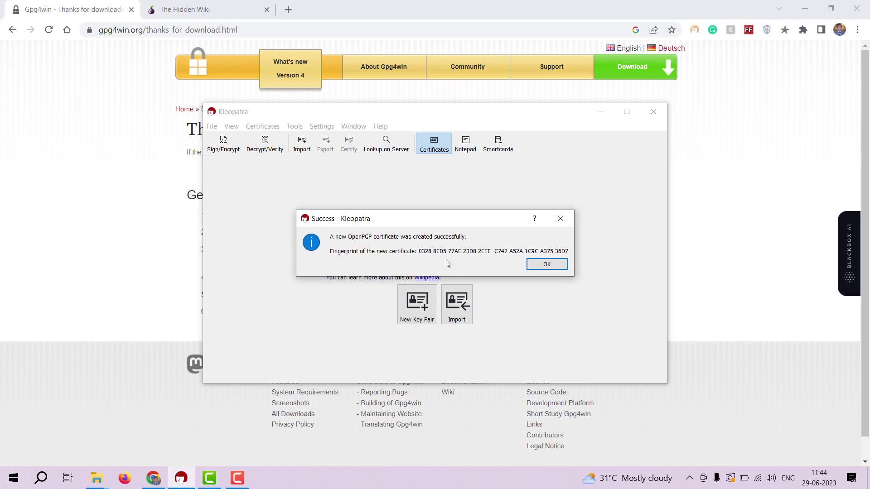
pyautogui.click(539, 268)
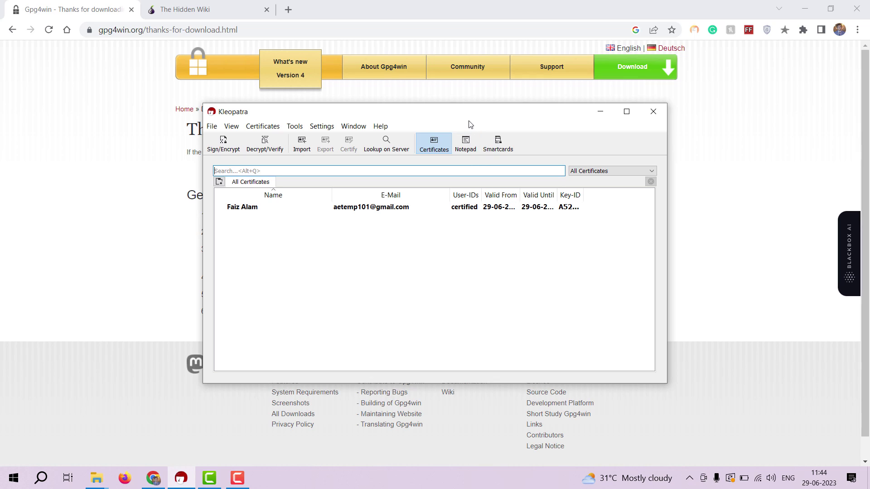
pyautogui.click(457, 148)
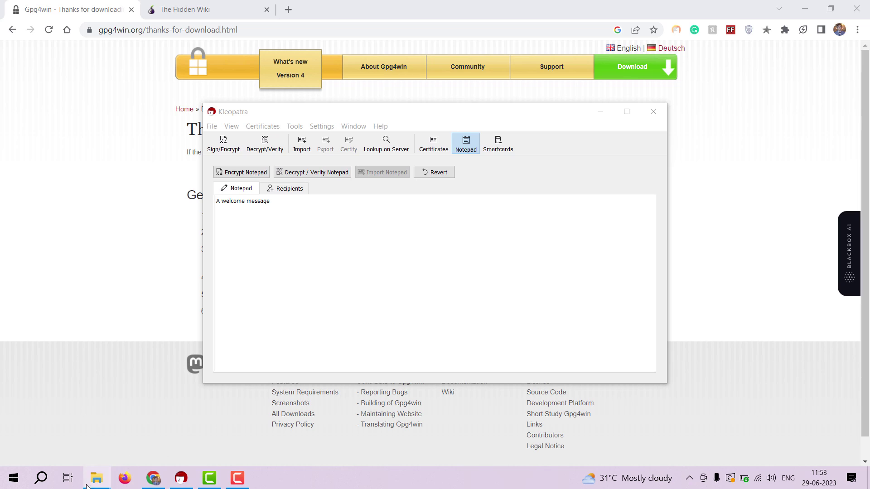
# Launch Notepad++, type 'HI all, How are you all doing?' in a new tab and select it all.
pyautogui.click(49, 483)
pyautogui.write('note')
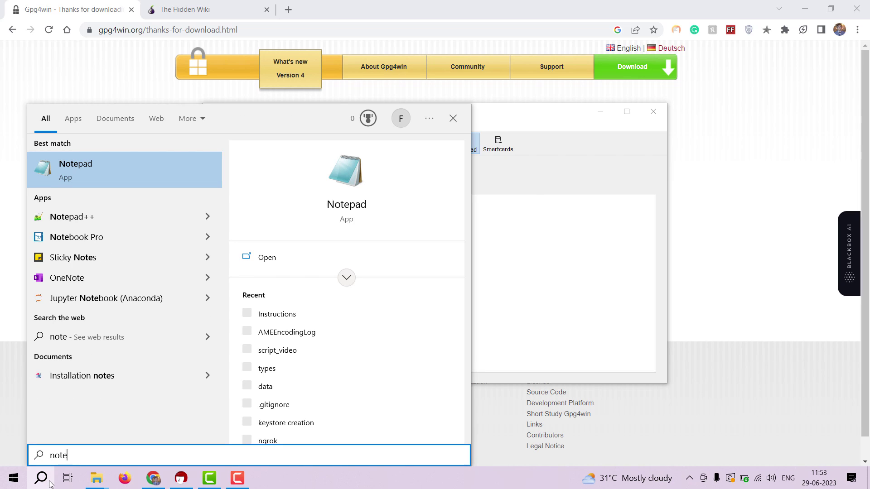
pyautogui.click(63, 221)
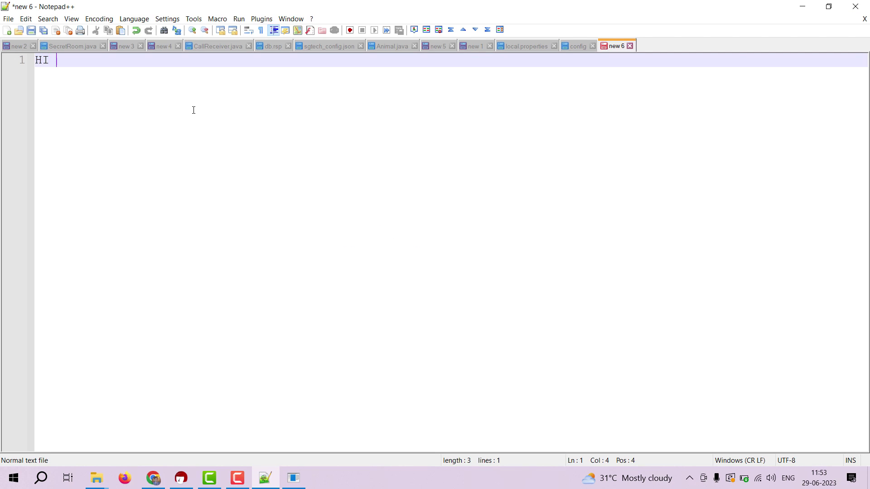
pyautogui.write('all, ')
pyautogui.write('How ')
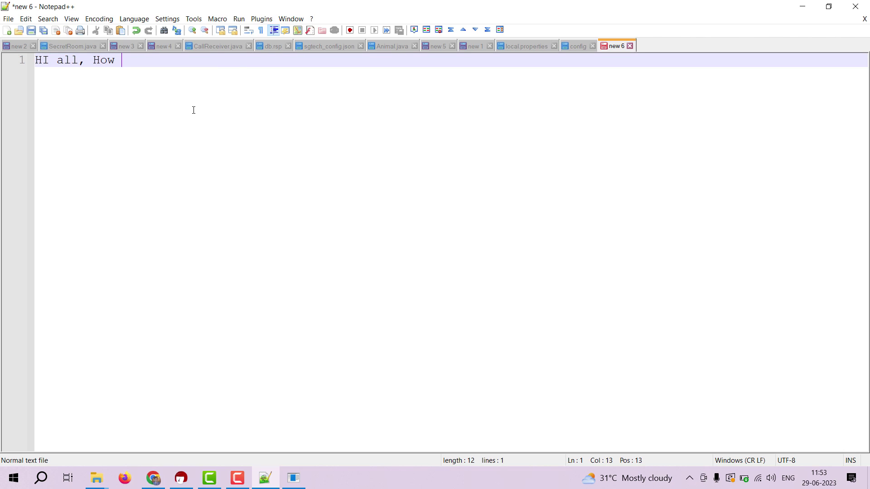
pyautogui.write('are y')
pyautogui.write('ou all ')
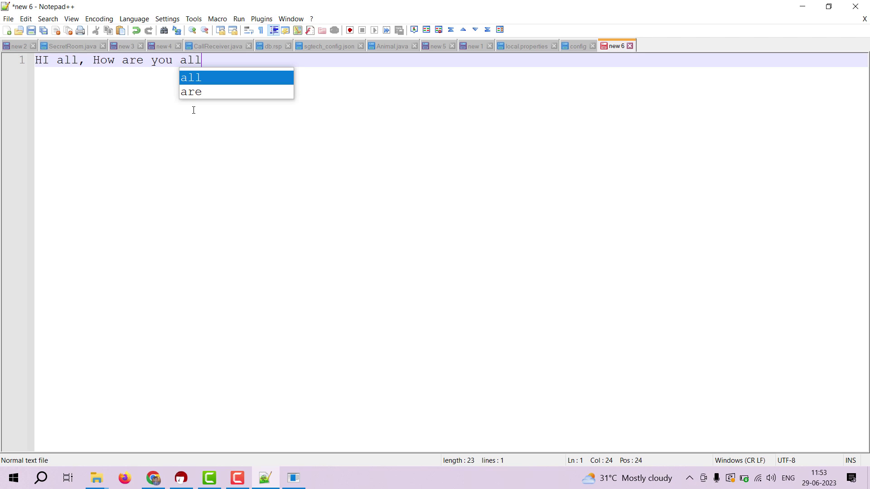
pyautogui.write('doing')
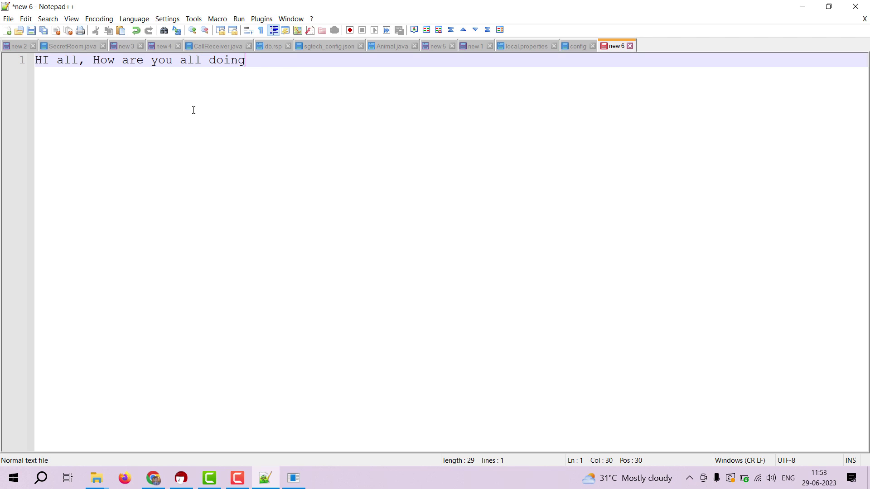
pyautogui.write('?')
pyautogui.hotkey('ctrl', 'a')
pyautogui.hotkey('ctrl', 'c')
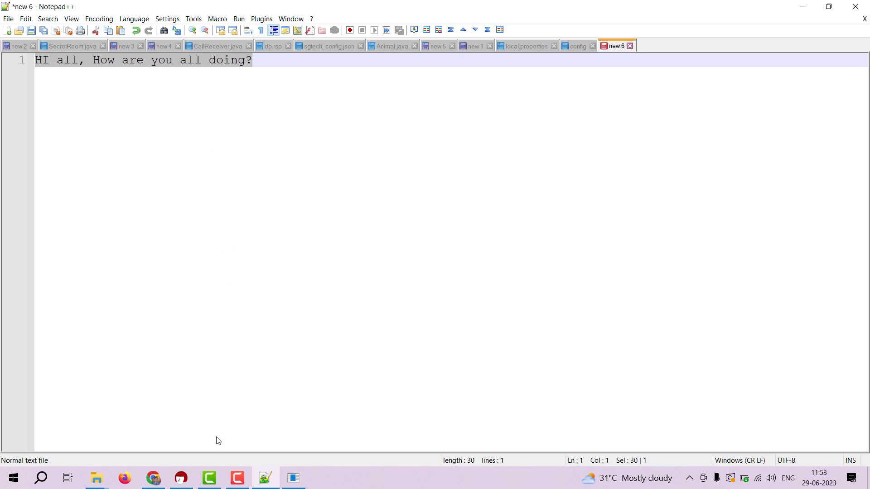
# Replace the welcome text in Kleopatra's Notepad with the copied message.
pyautogui.click(186, 476)
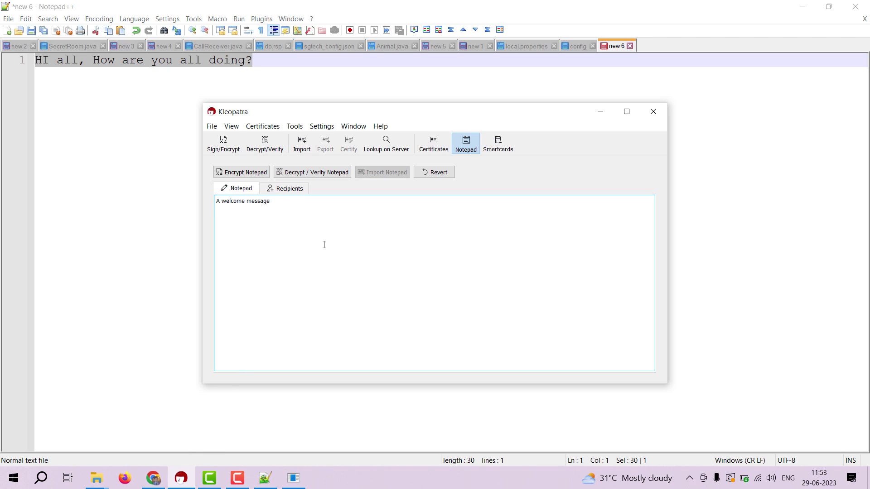
pyautogui.hotkey('ctrl', 'a')
pyautogui.press('BackSpace')
pyautogui.hotkey('ctrl', 'v')
pyautogui.click(240, 174)
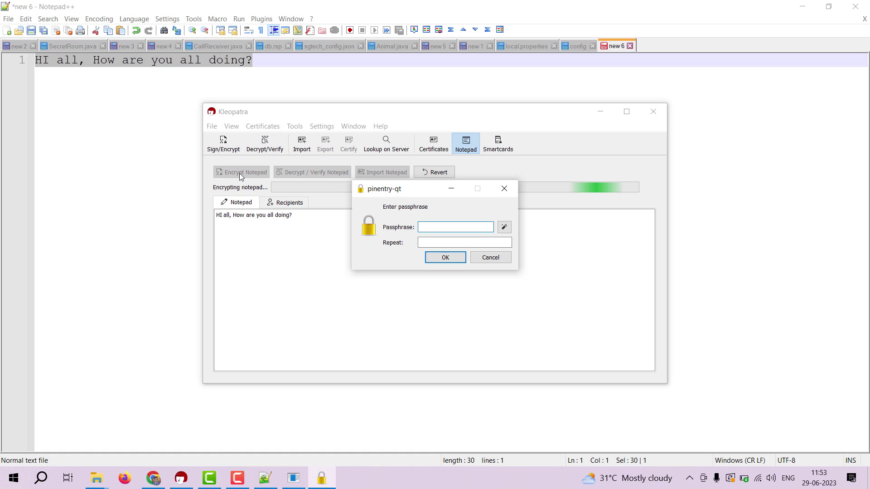
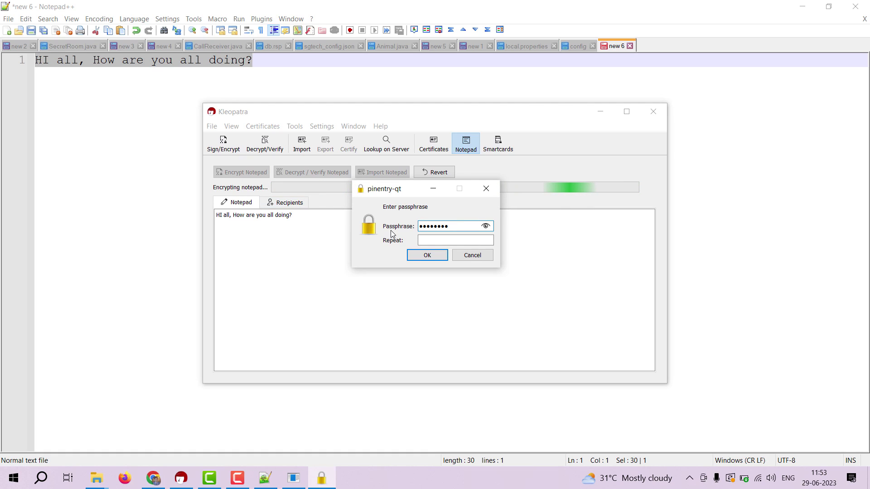
pyautogui.click(436, 240)
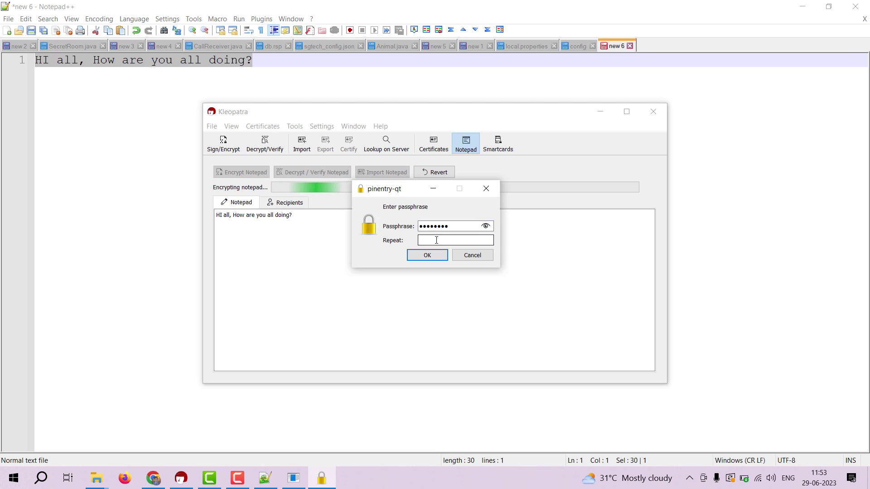
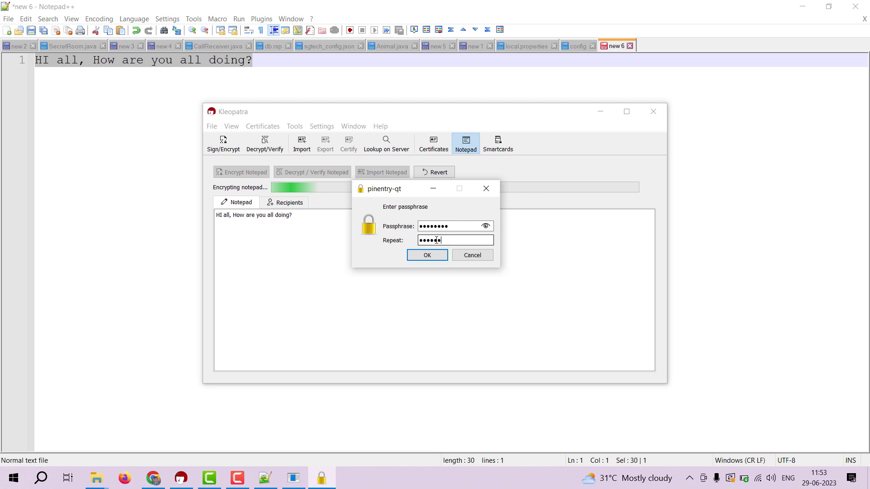
pyautogui.click(434, 255)
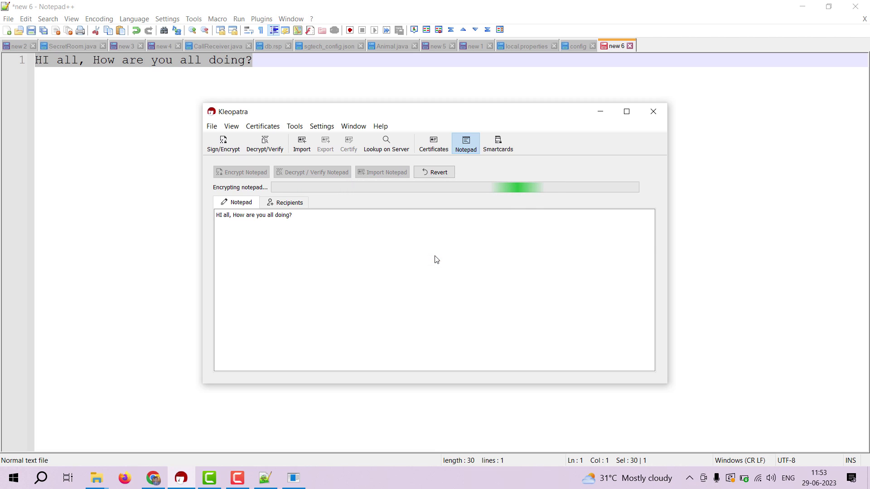
# Cut the PGP message from Kleopatra's Notepad and paste it back in.
pyautogui.click(348, 310)
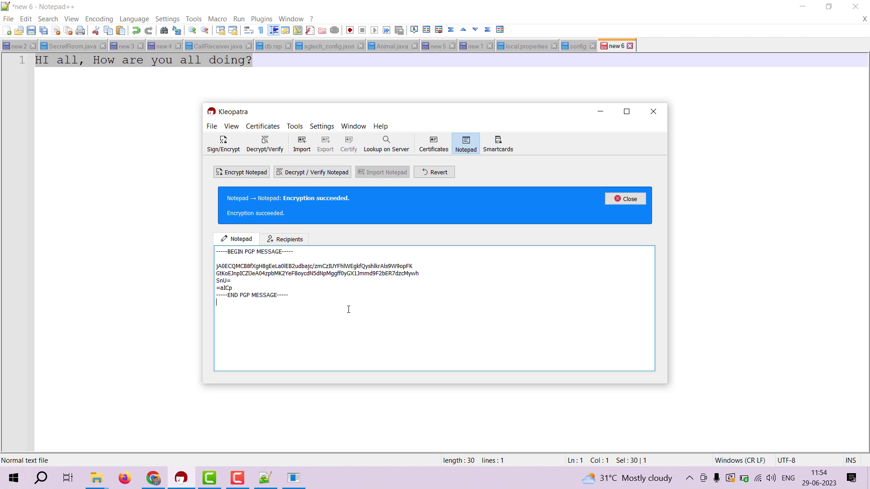
pyautogui.hotkey('ctrl', 'a')
pyautogui.hotkey('ctrl', 'x')
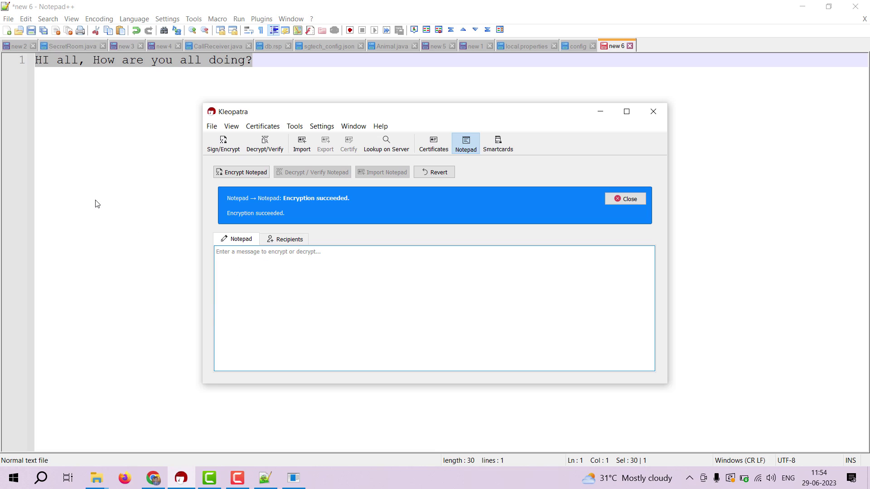
pyautogui.click(91, 189)
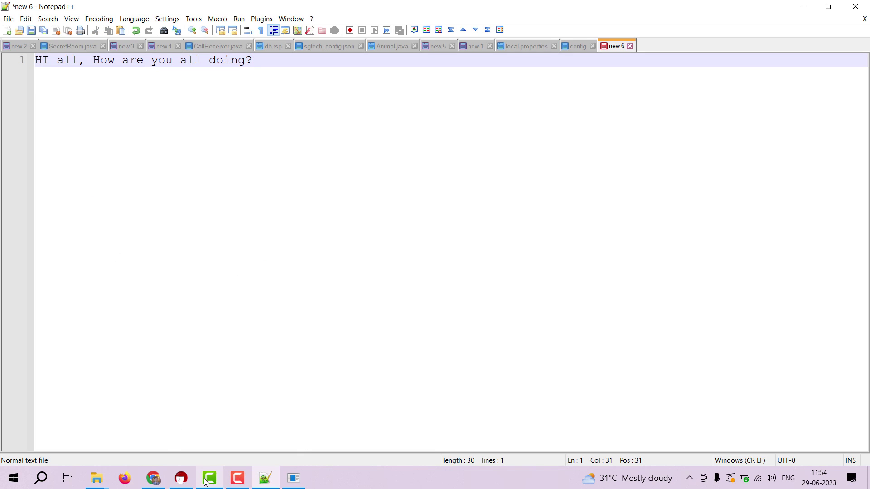
pyautogui.click(182, 478)
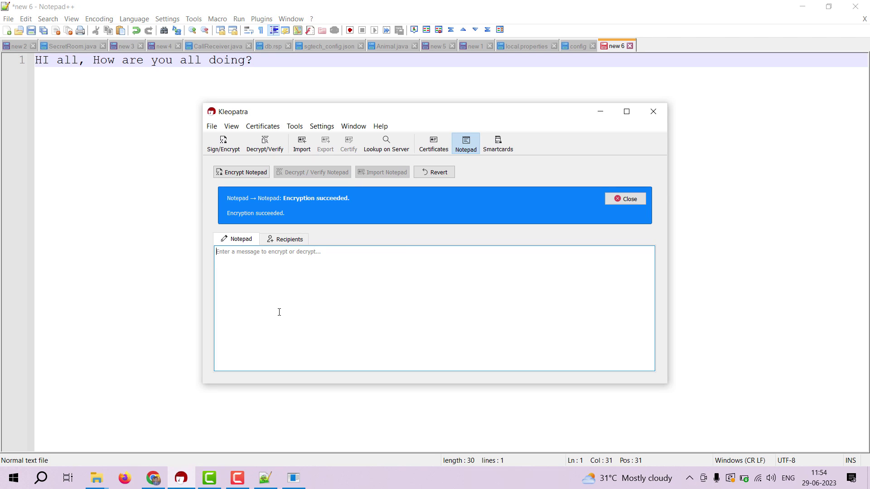
pyautogui.hotkey('ctrl', 'v')
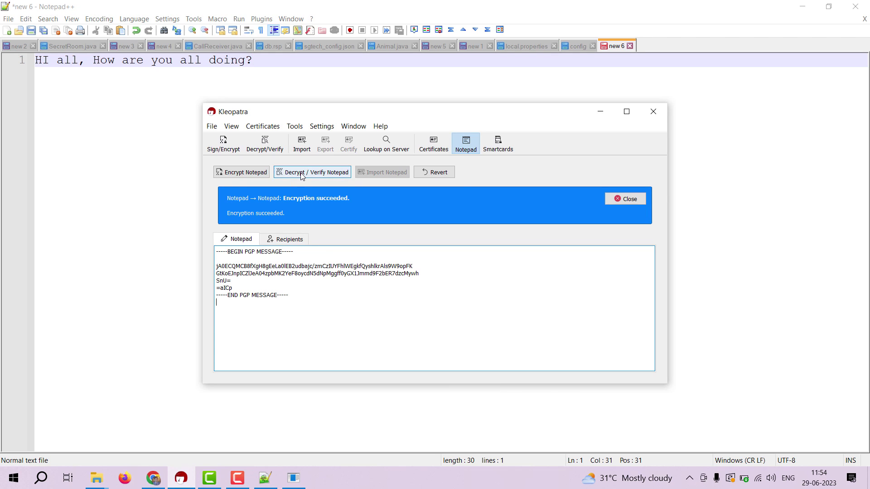
# Decrypt the PGP message and select the recovered line 'HI all, How are you all doing?'.
pyautogui.click(302, 174)
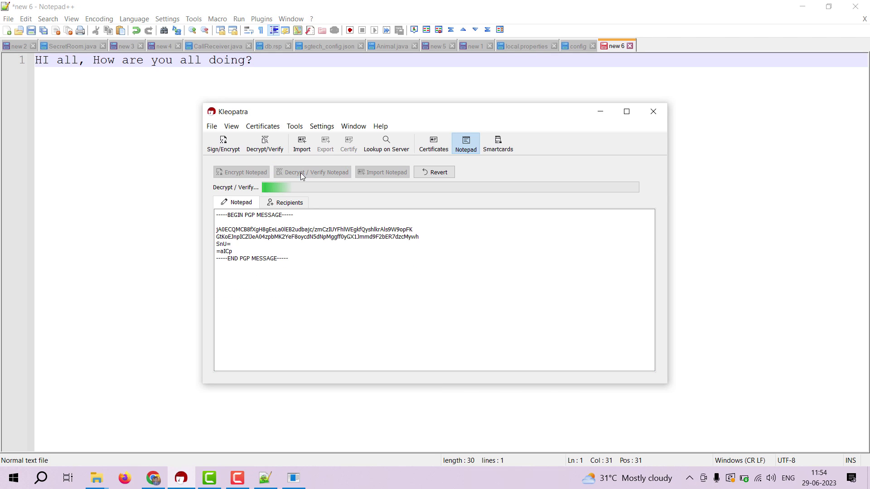
pyautogui.click(317, 254)
pyautogui.moveTo(292, 252); pyautogui.dragTo(214, 253)
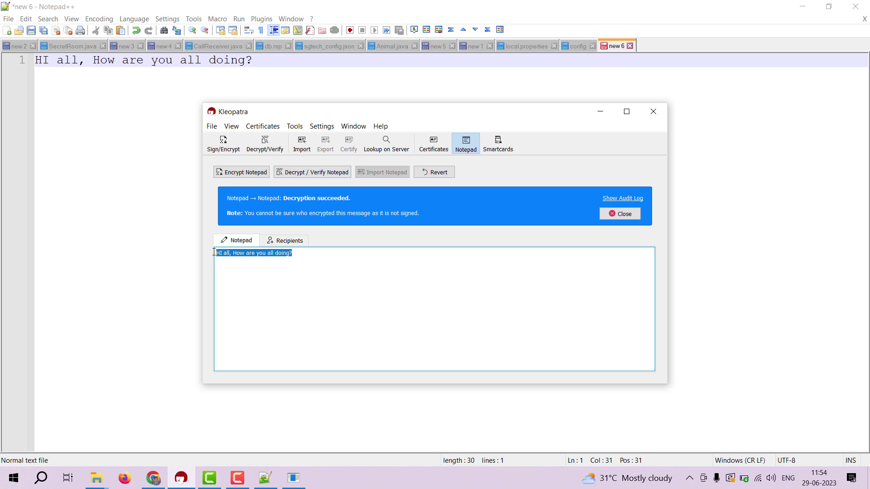
pyautogui.click(247, 486)
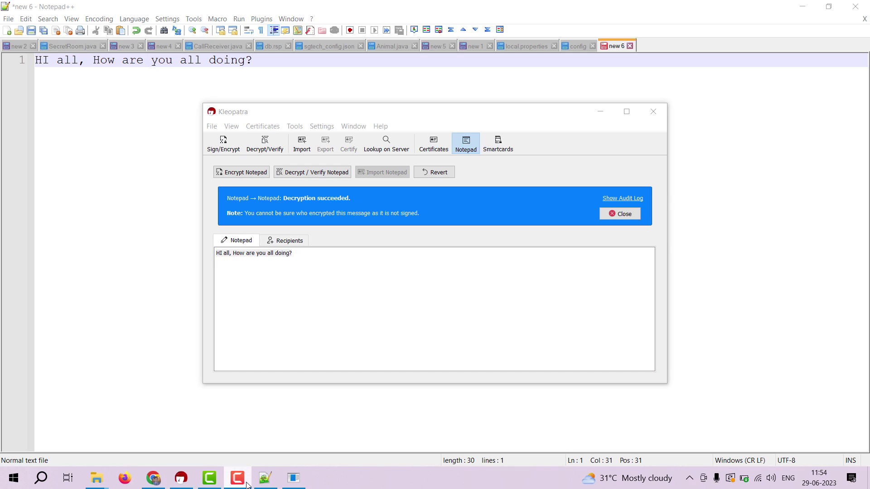